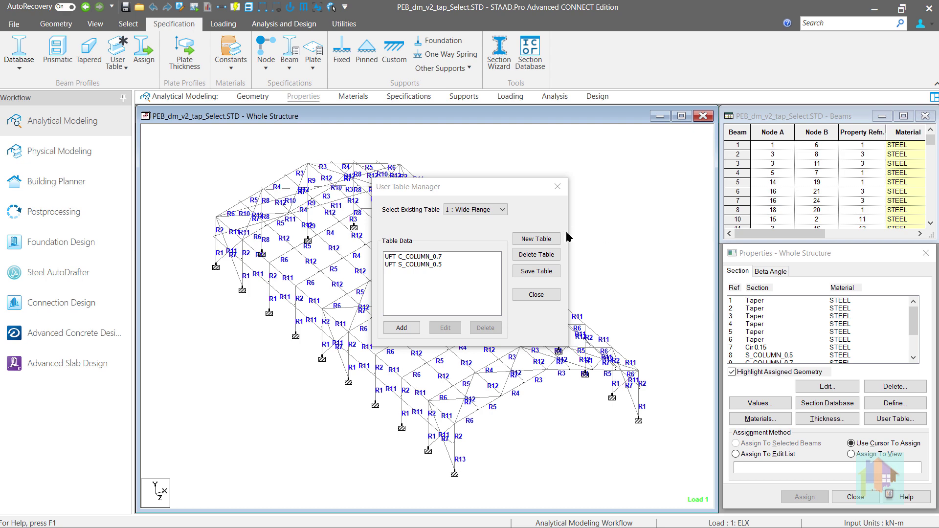
Step: Start a new user table and list its available section types
click(537, 239)
click(511, 251)
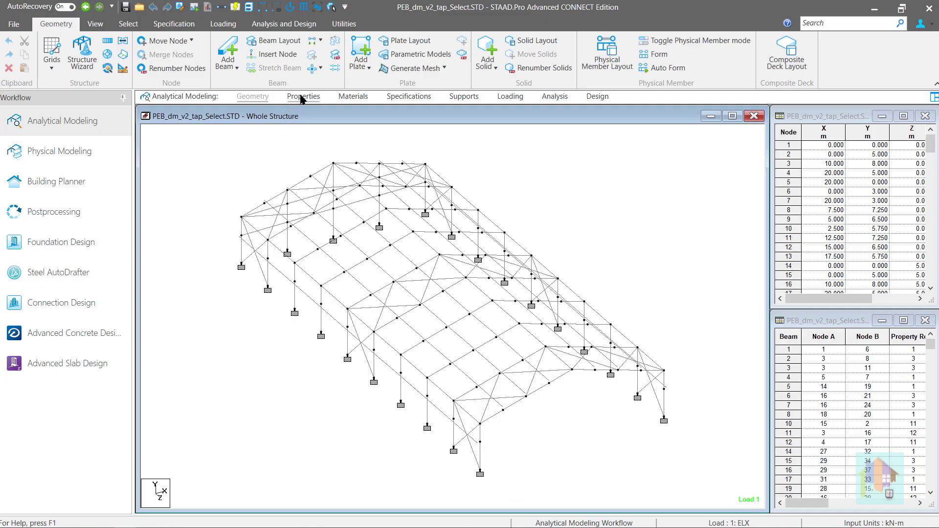
Step: Browse the Aluminum and Timber profile tables in the section database for the structure's properties
click(302, 97)
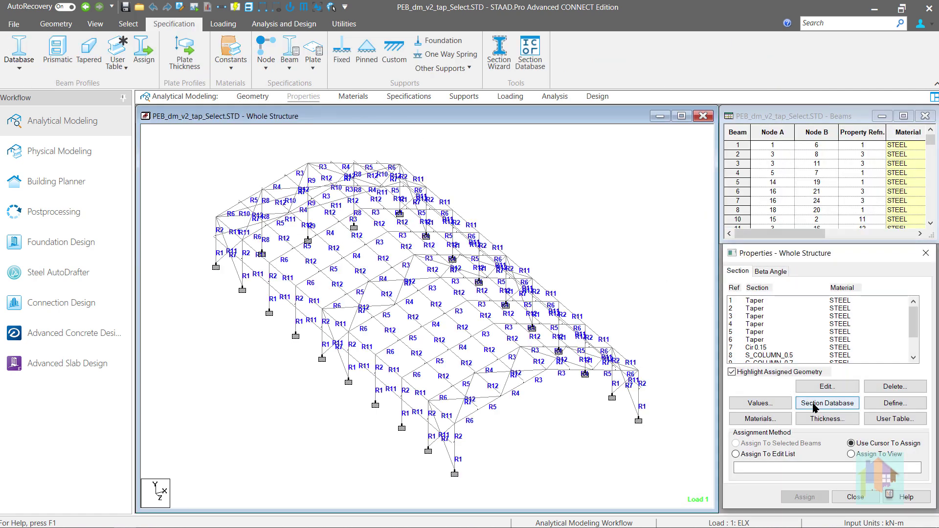
click(815, 404)
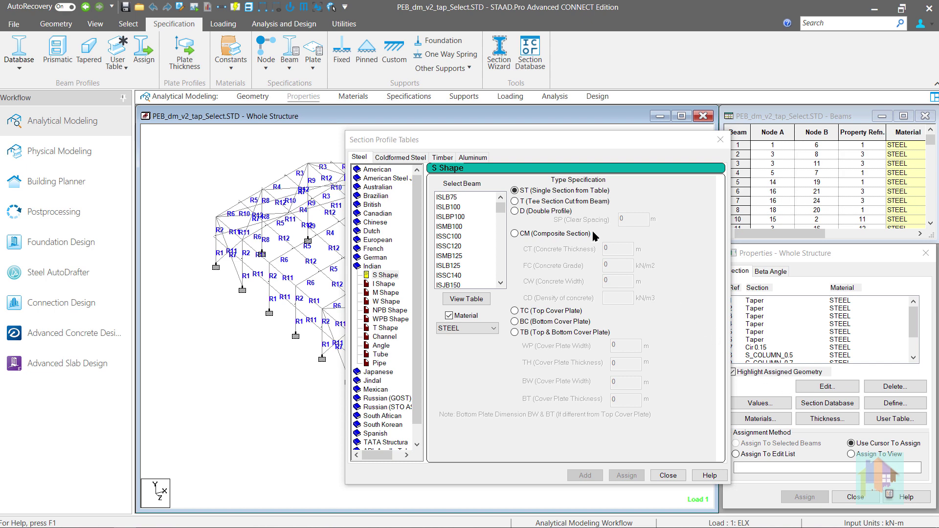
click(473, 158)
click(443, 158)
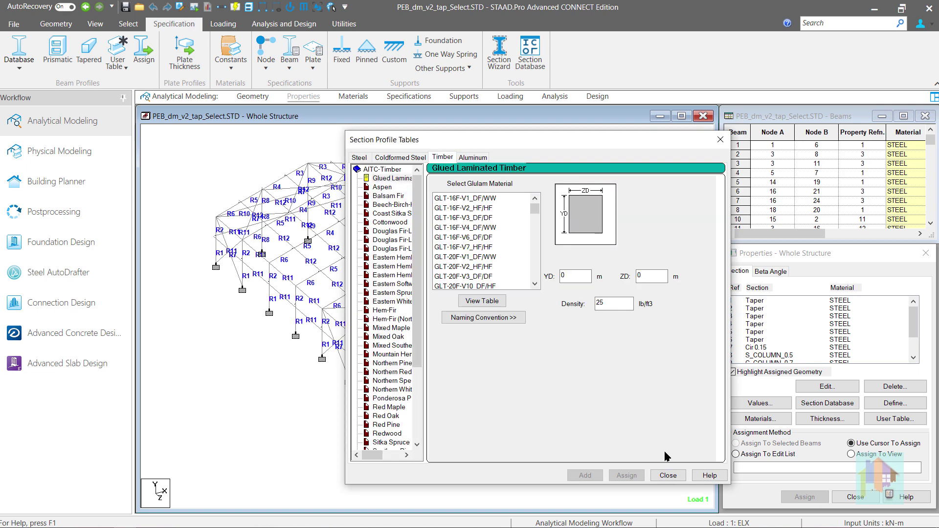
click(669, 477)
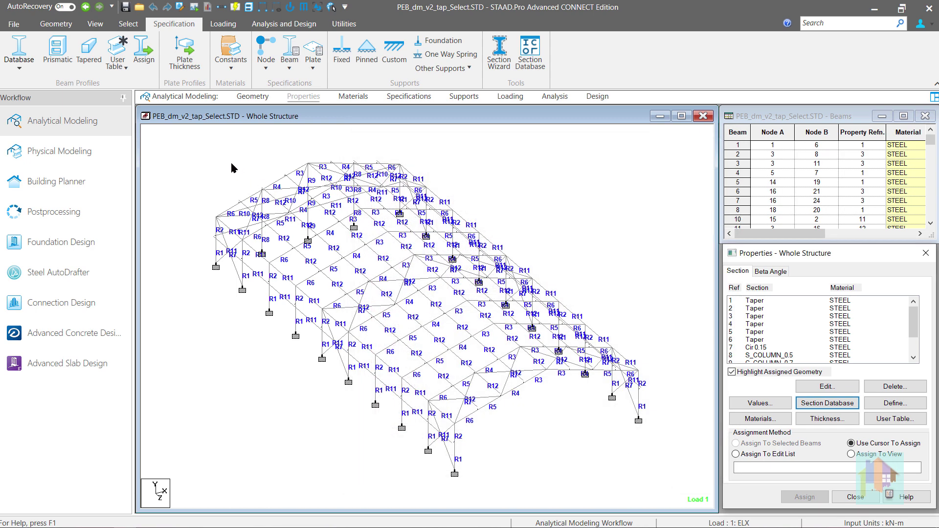
Step: Review the section types offered for Table 3 in the User Table Manager, without creating the table
click(126, 73)
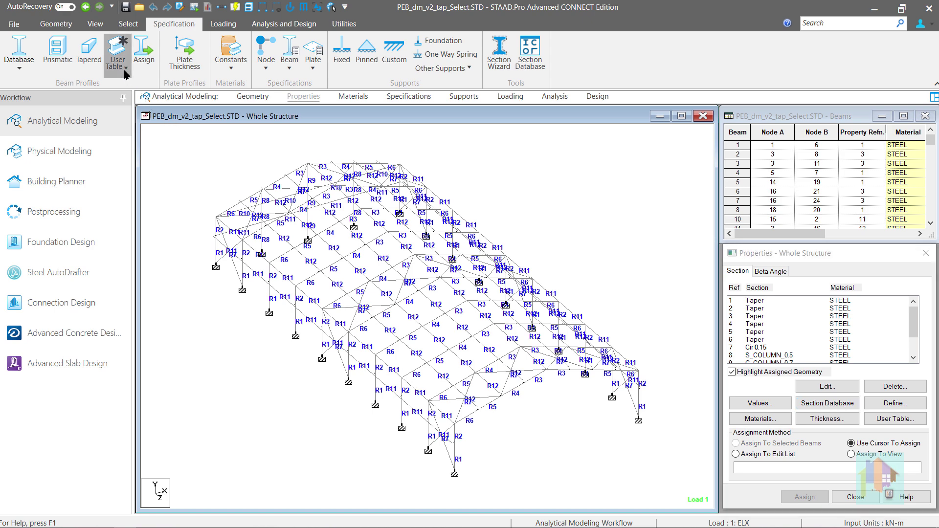
click(122, 89)
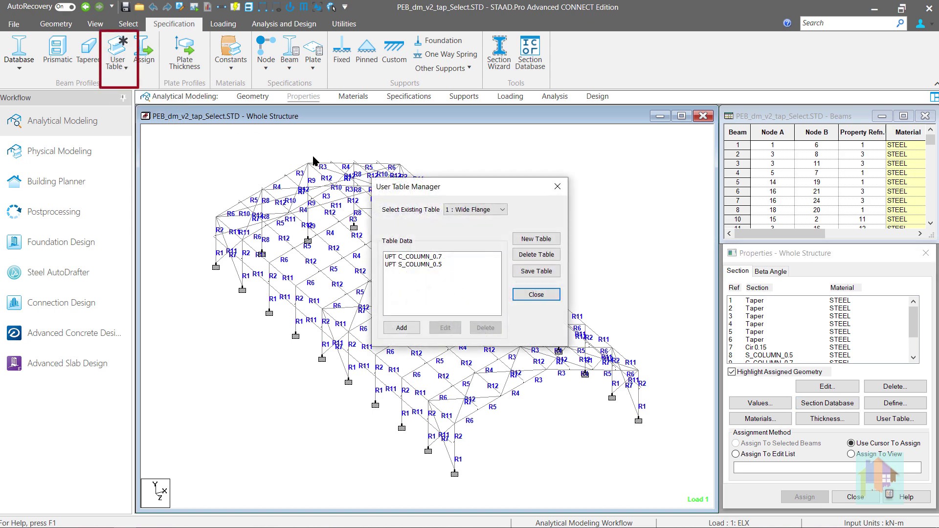
click(531, 239)
click(511, 252)
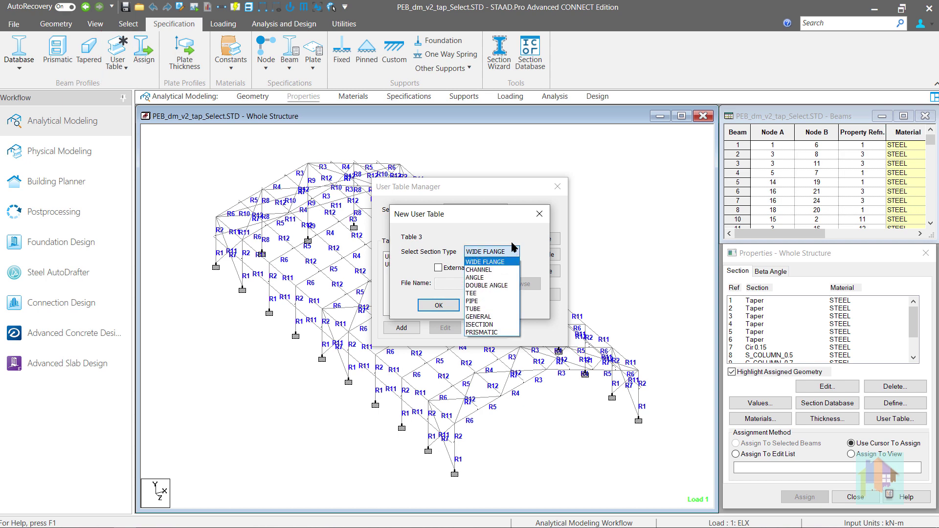
click(513, 238)
click(492, 305)
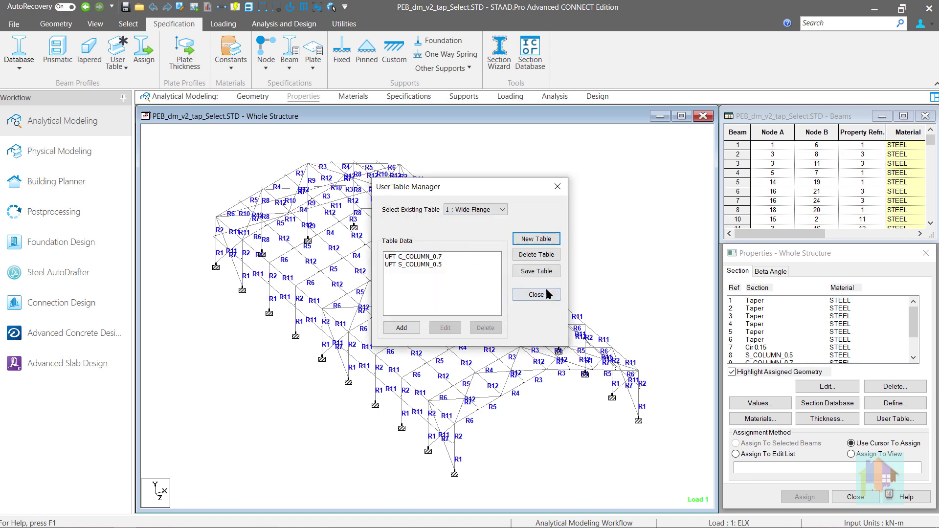
click(542, 295)
Step: View the built-up section of ISMB500, ISMC225 and a 180 x 20 sheet in Section Wizard, and close it
click(509, 69)
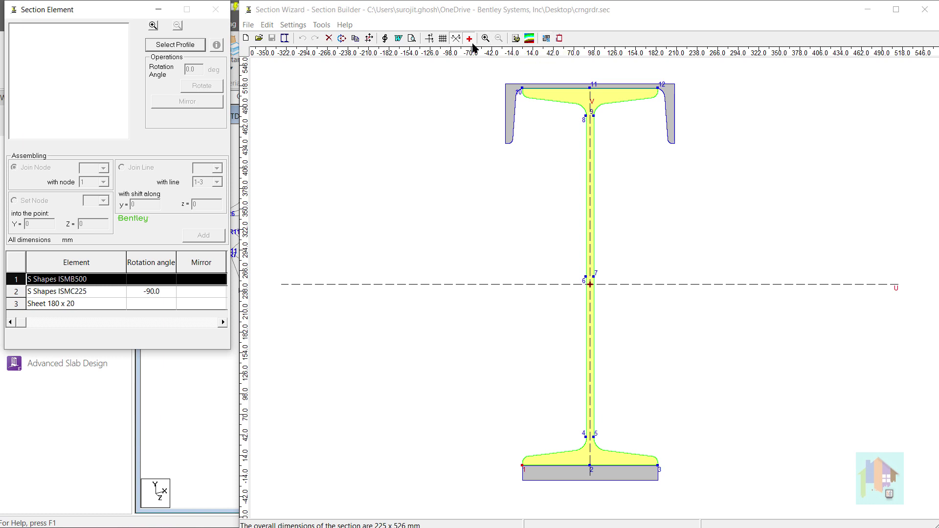
click(929, 10)
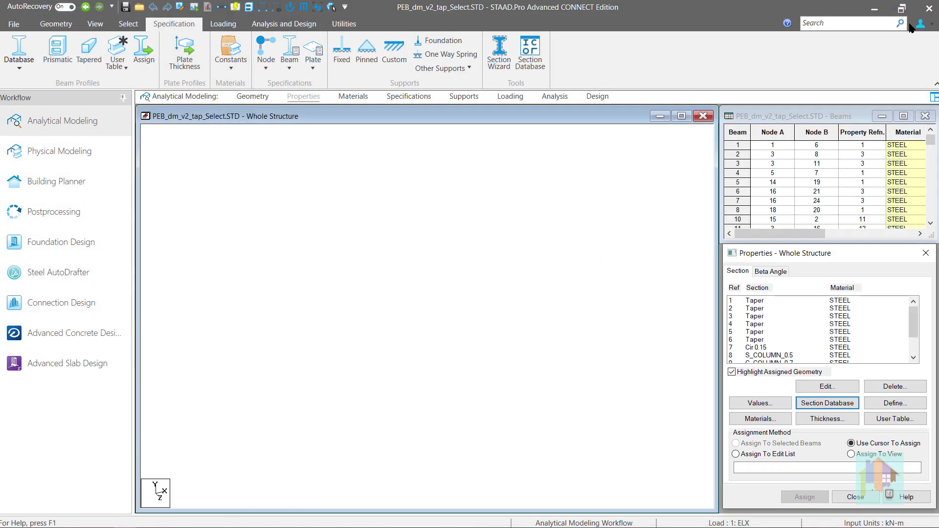
Step: Examine the input fields for defining a General section property, without adding one
click(914, 410)
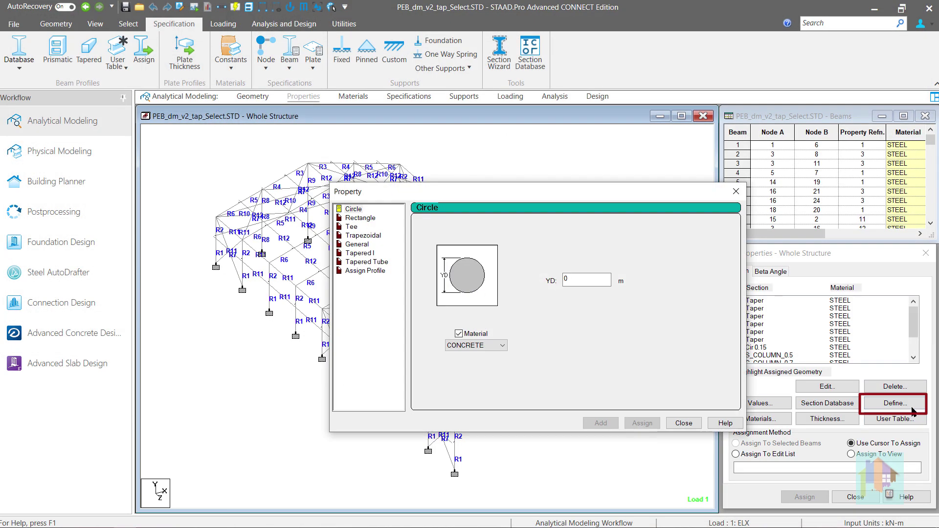
click(371, 245)
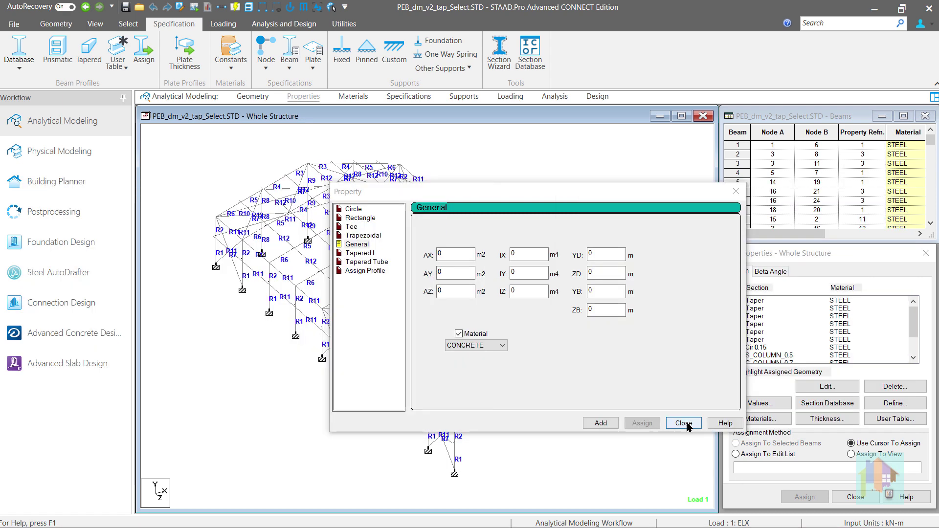
click(686, 424)
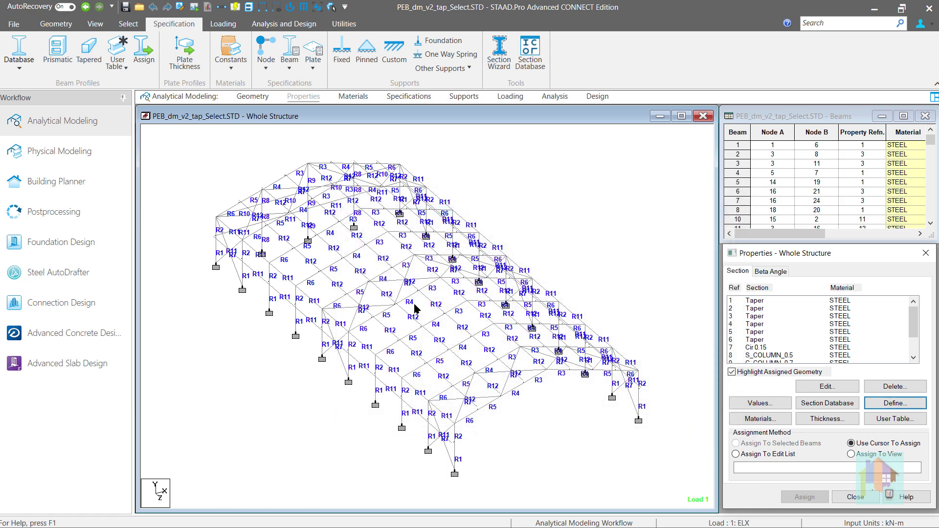
Step: Create a new user table with the GENERAL section type in the User Table Manager
click(120, 71)
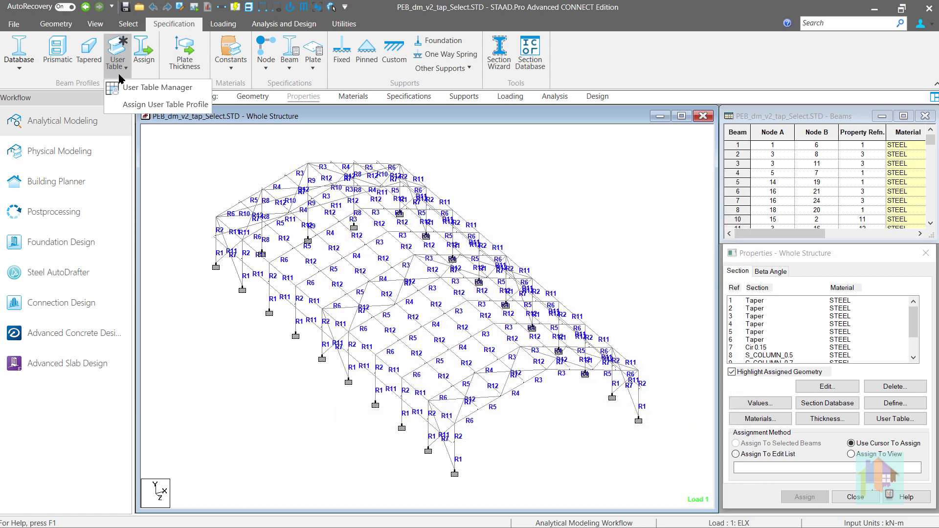
click(130, 88)
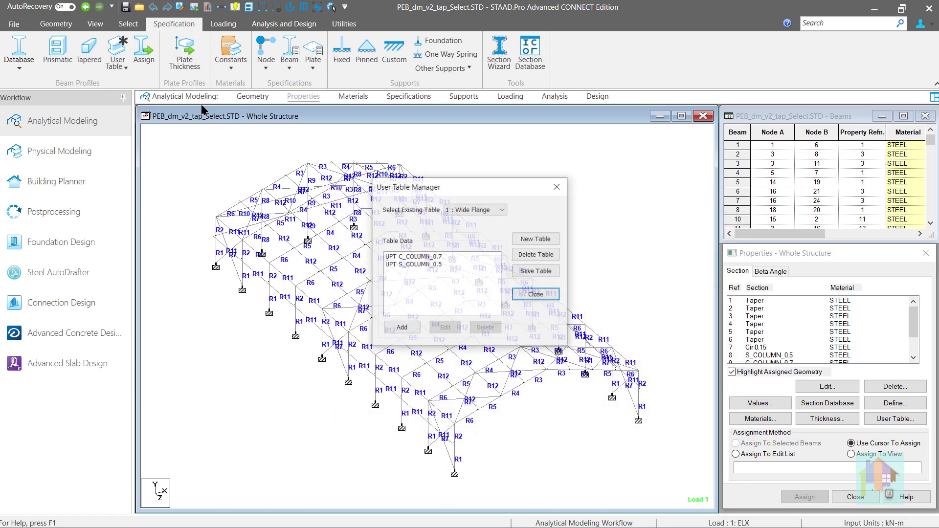
click(537, 240)
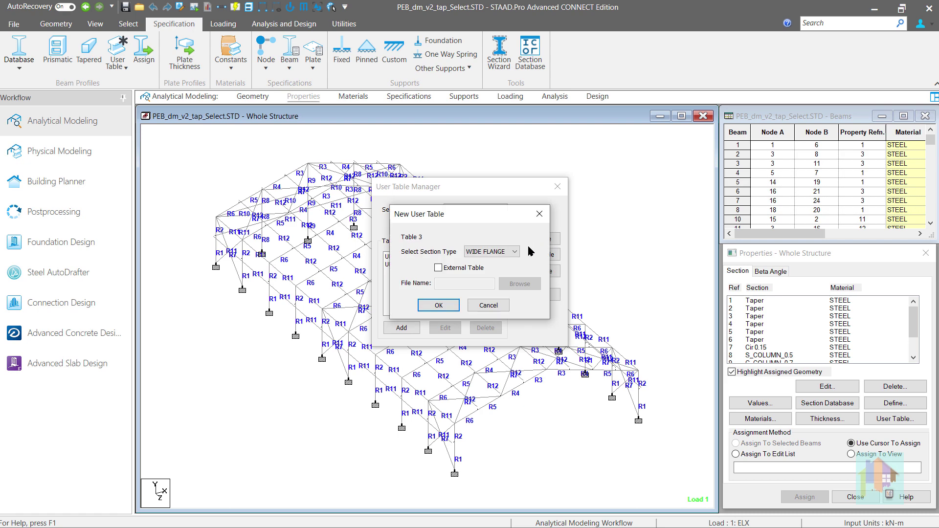
click(515, 252)
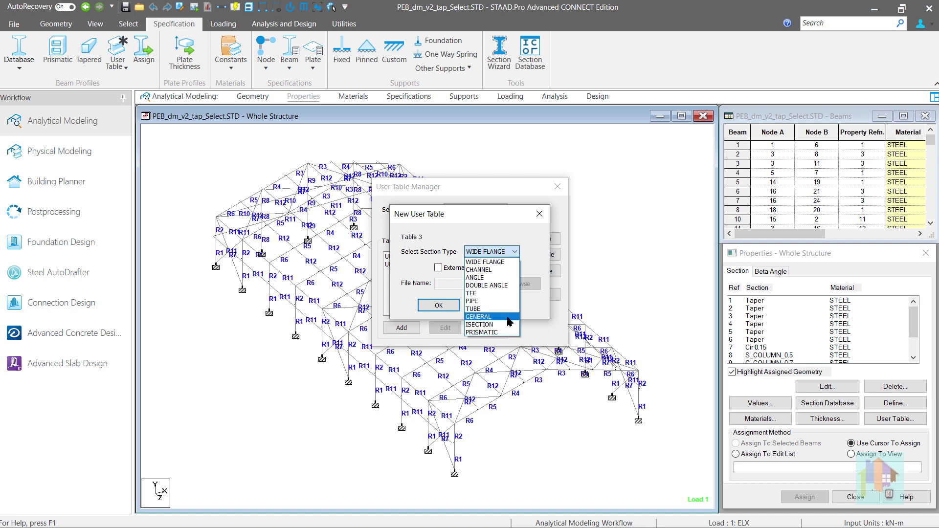
click(509, 321)
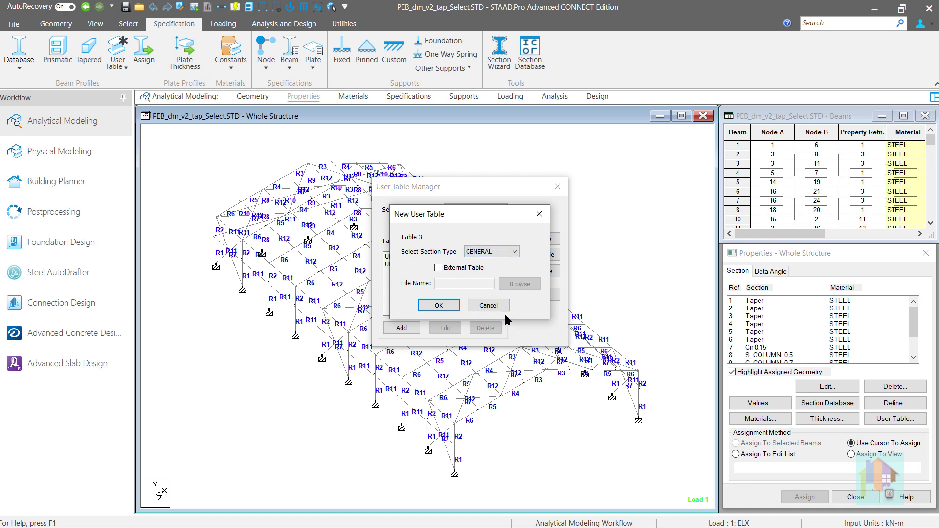
click(439, 305)
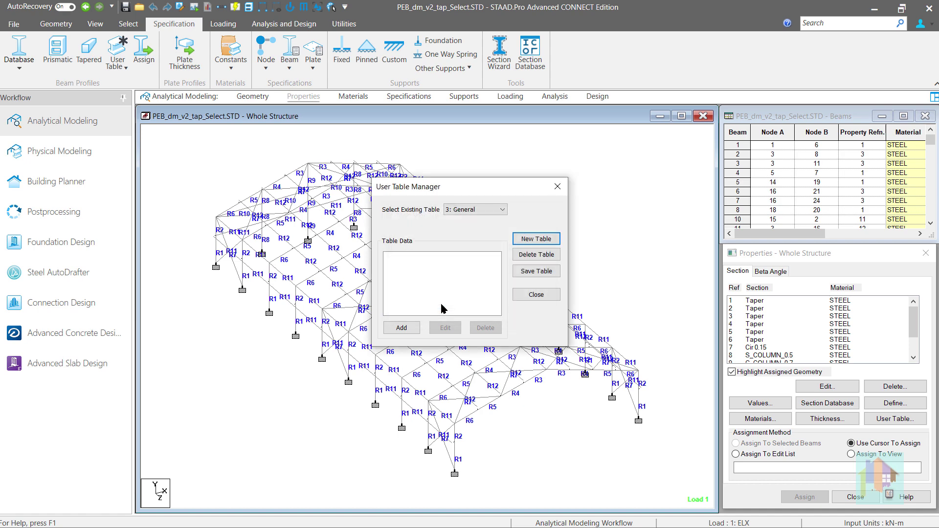
Step: Add section Sec_DT in cm with a profile polygon, copying its Z and Y corner coordinates from C5:D16 of the Excel sheet
click(409, 329)
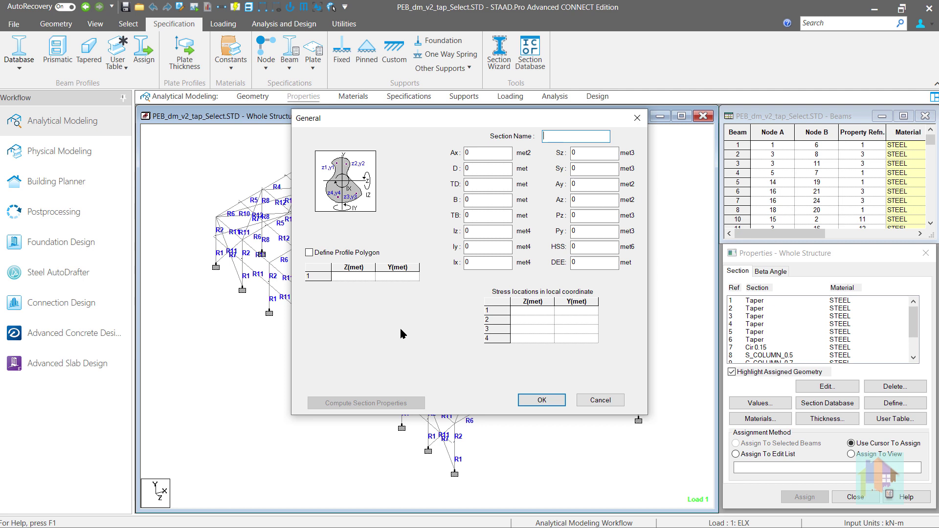
click(310, 254)
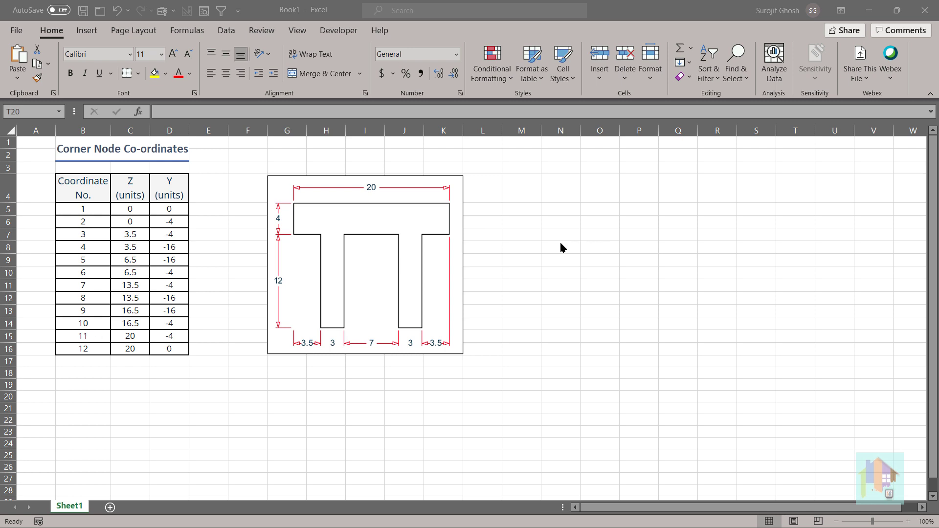
drag(130, 210, 165, 348)
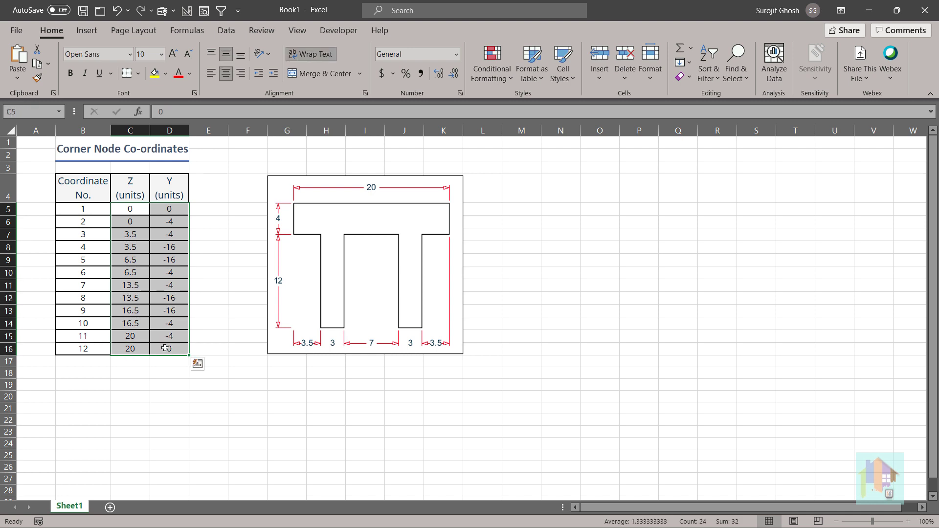
key(ctrl+c)
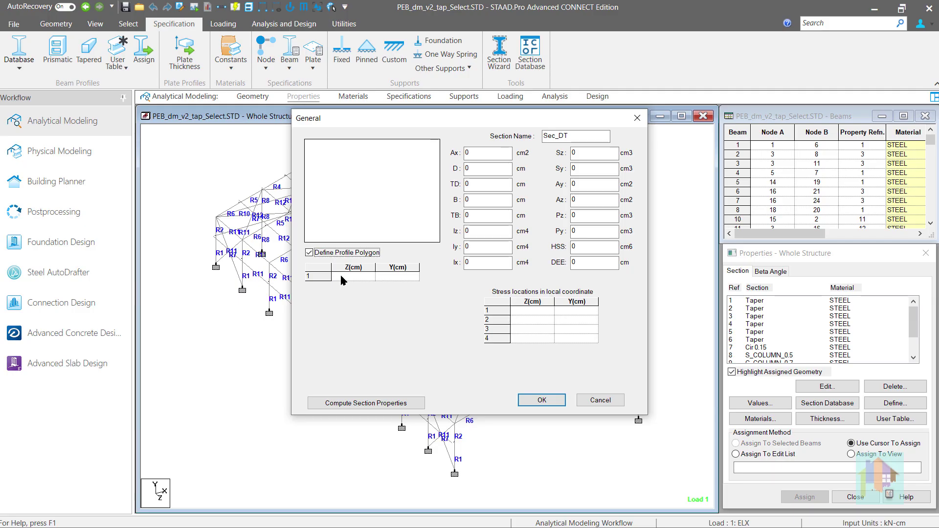
click(341, 277)
key(ctrl+v)
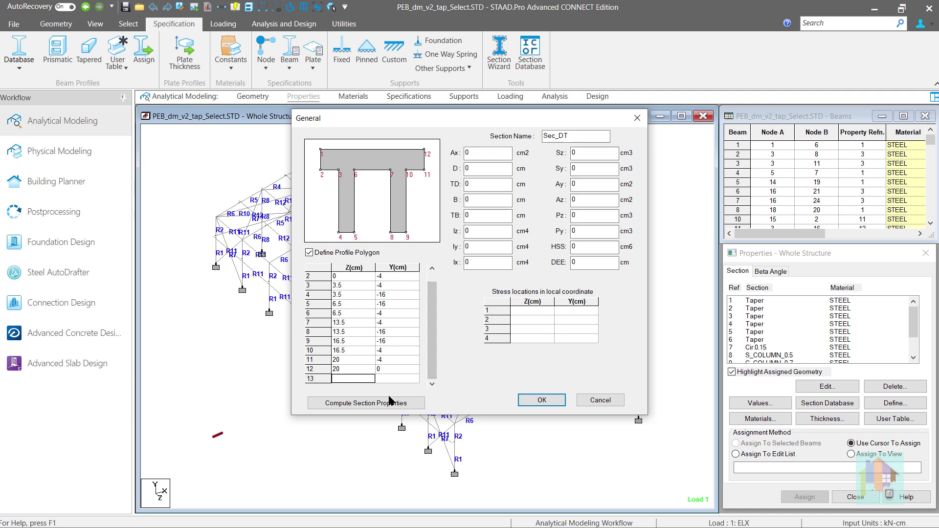
Step: Compute the section properties of Sec_DT from its polygon and save the section to the General user table
click(372, 406)
click(372, 404)
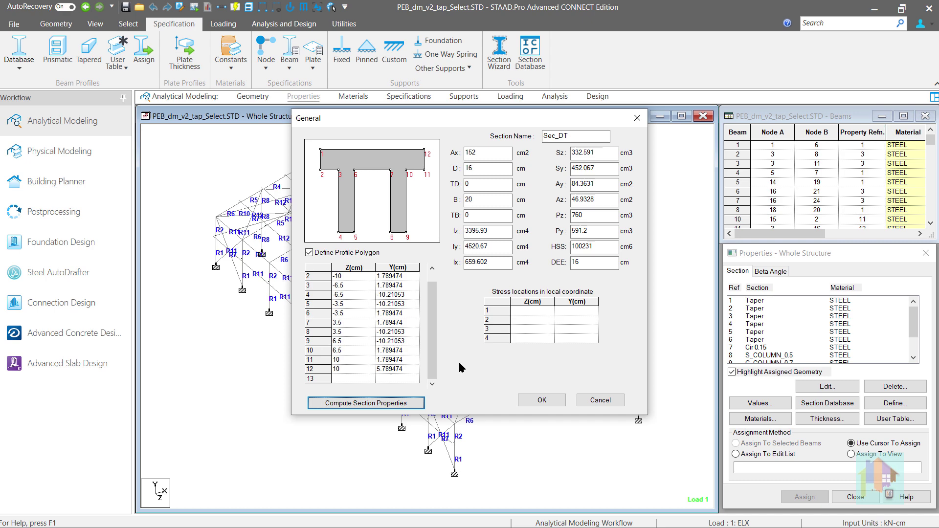
click(543, 401)
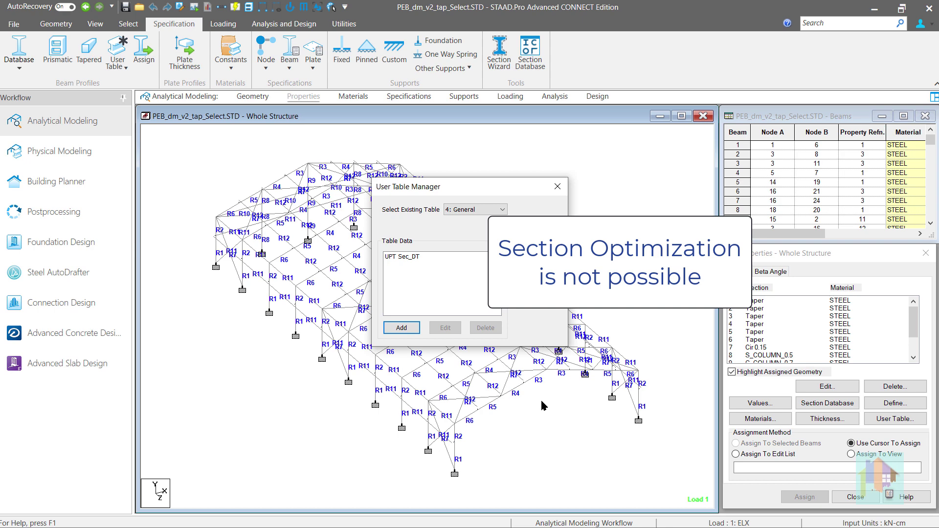
Step: Create a user table with the PRISMATIC section type and open the form for adding a section to it
click(535, 240)
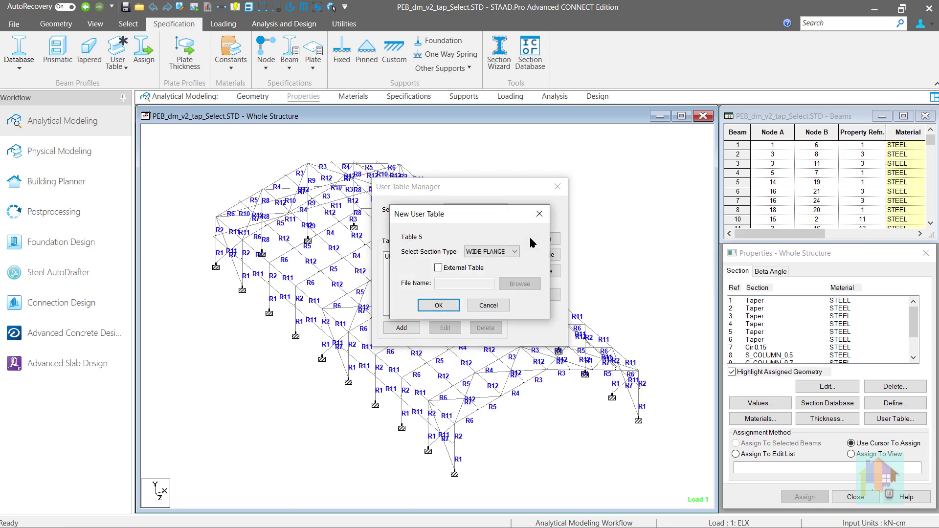
click(515, 252)
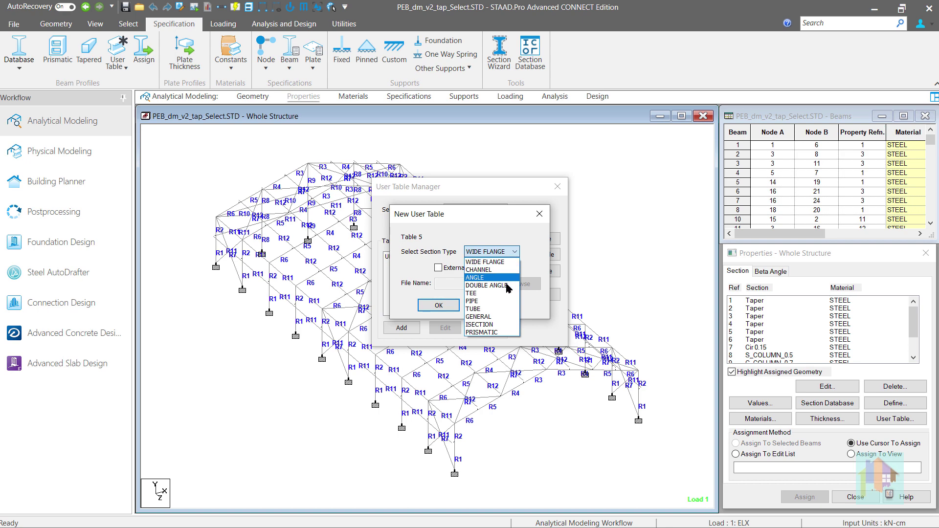
click(497, 333)
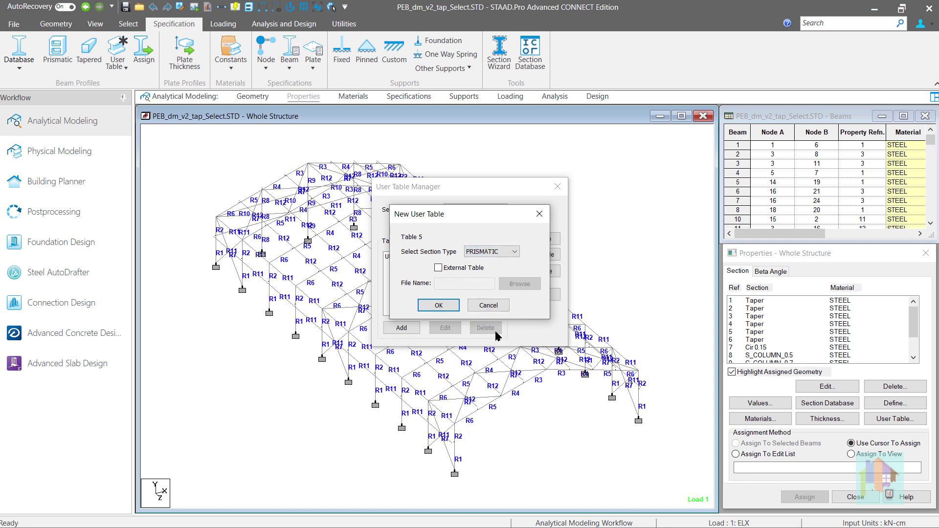
click(439, 305)
click(412, 329)
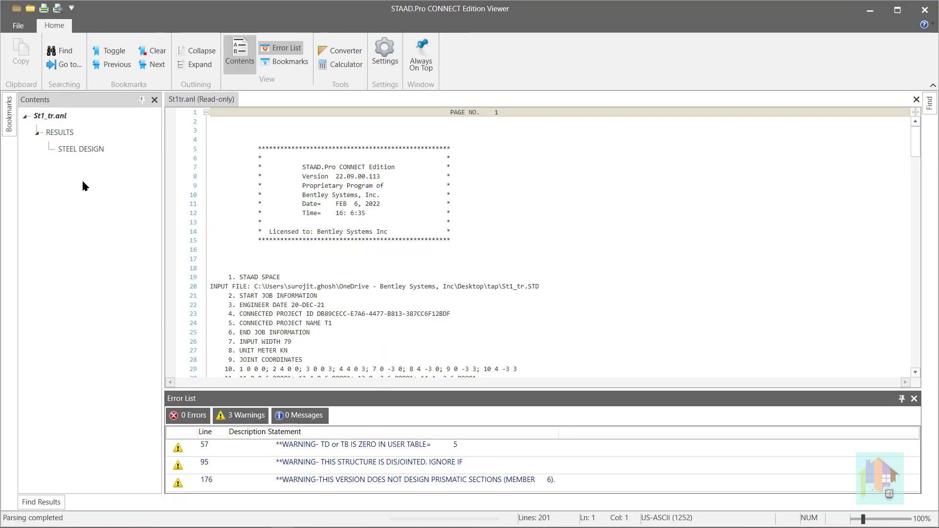
Step: Examine the steel design results of St1_tr.anl in the STAAD.Pro output viewer
click(83, 149)
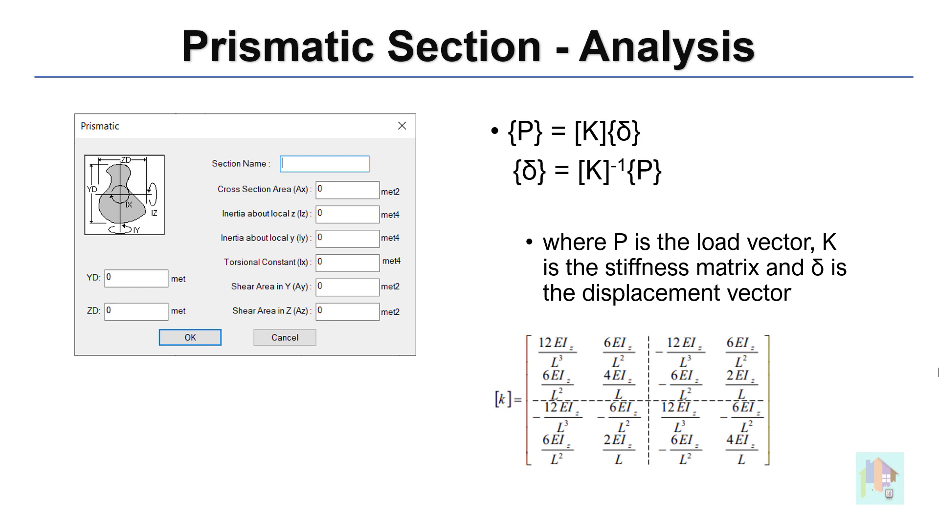
key(Right)
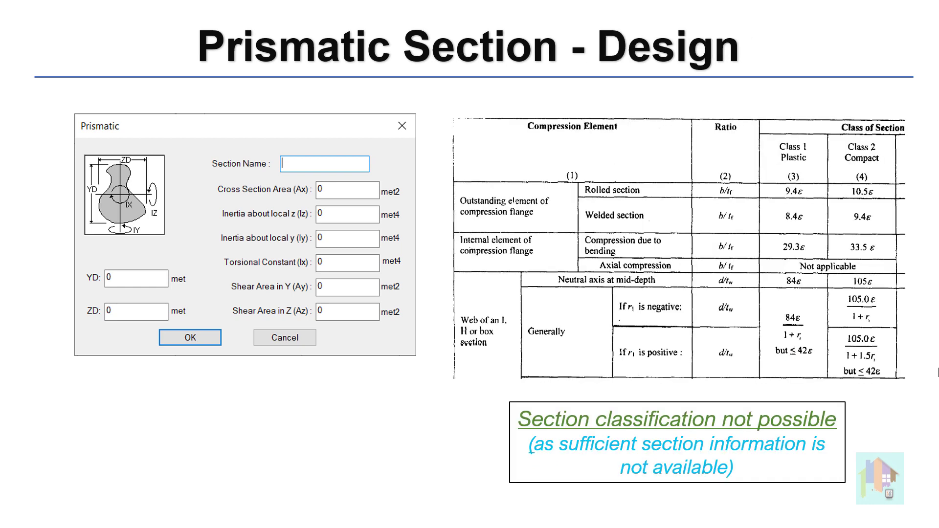